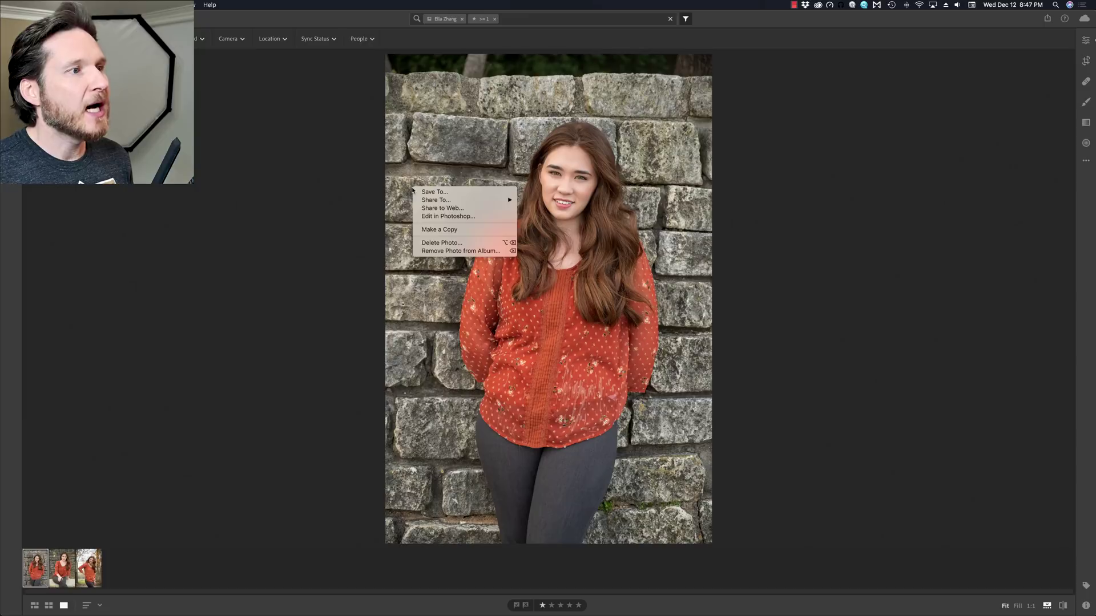
# - Send the portrait to Photoshop and launch Filter > Anthropics > PortraitPro Body on it
pyautogui.click(490, 219)
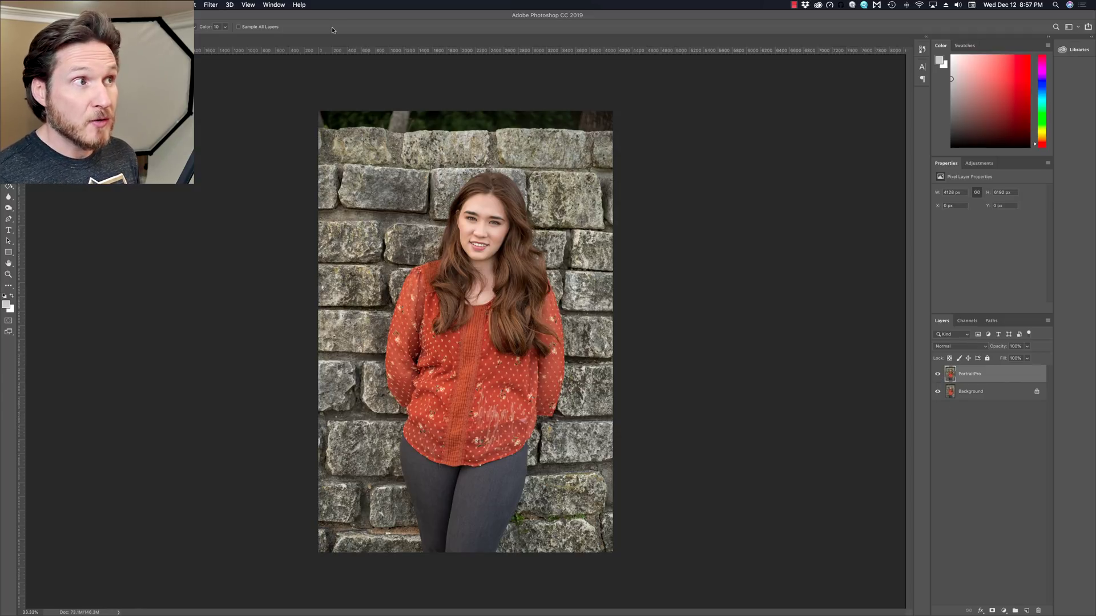
pyautogui.click(212, 5)
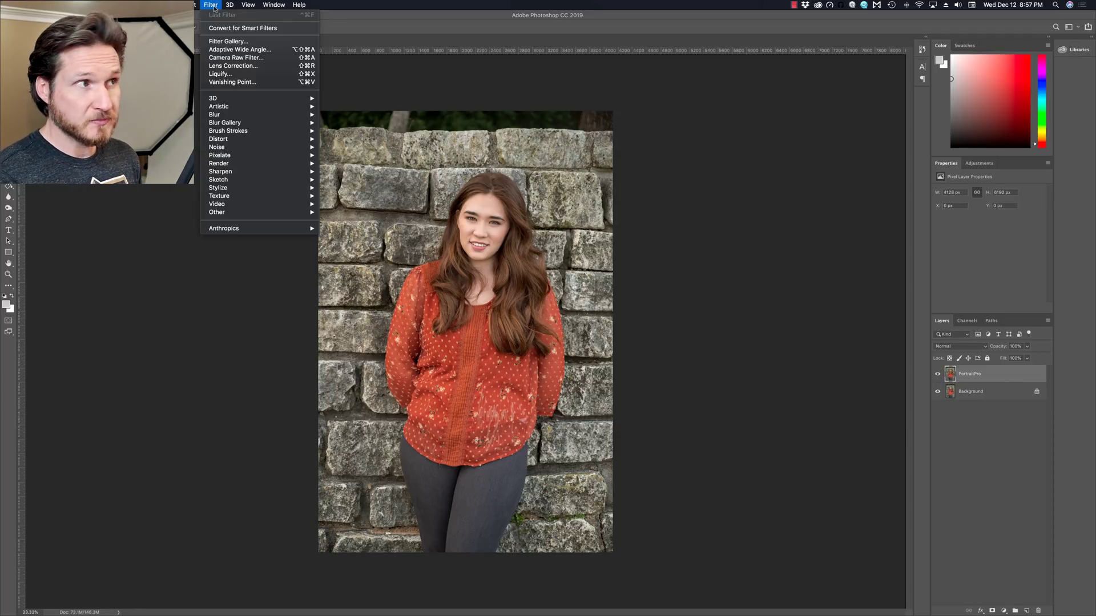
pyautogui.moveTo(218, 229)
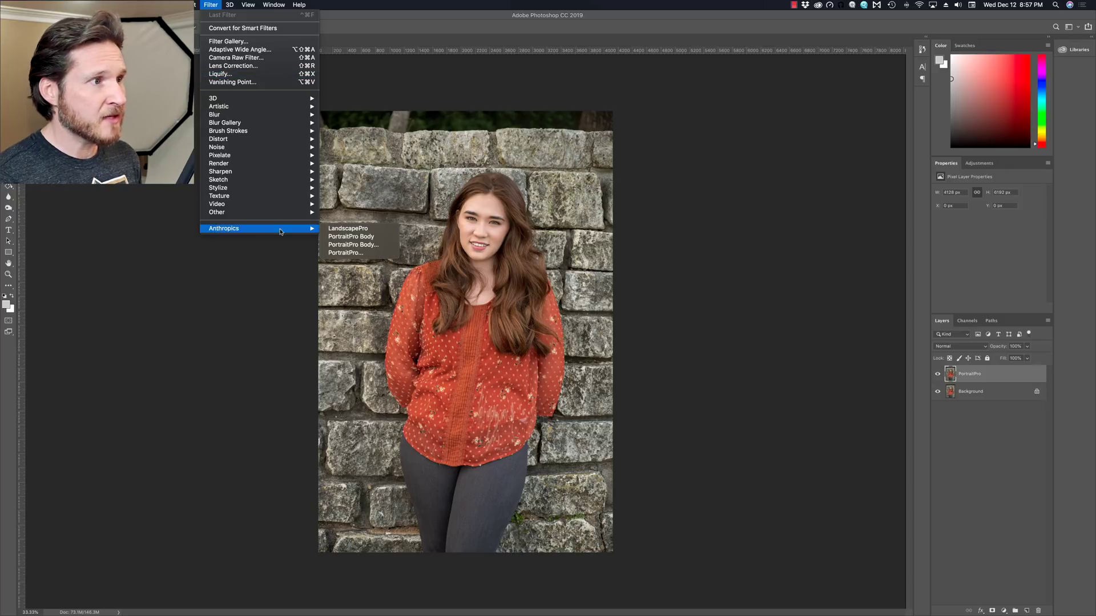
pyautogui.click(343, 245)
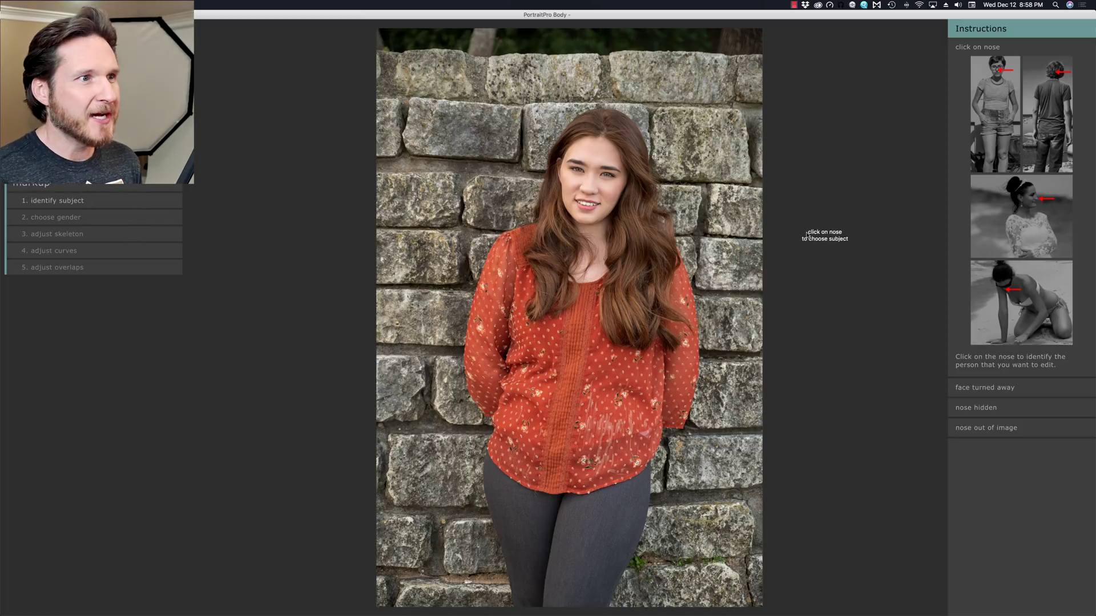
# - Identify the woman by her nose, set her gender to Female, and choose to modify the markup
pyautogui.click(589, 190)
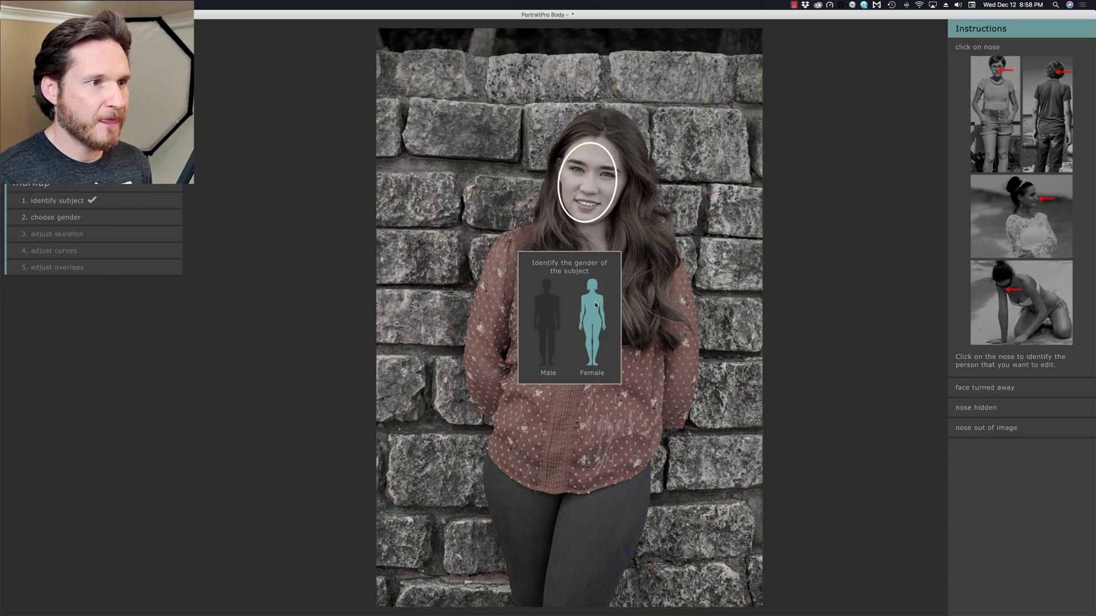
pyautogui.click(596, 305)
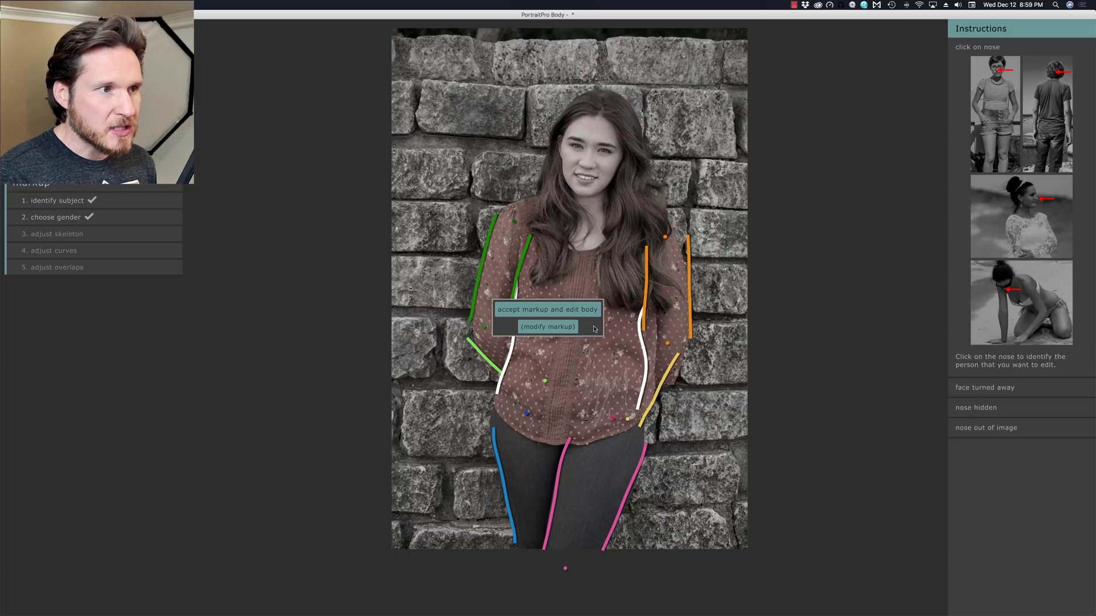
pyautogui.click(565, 328)
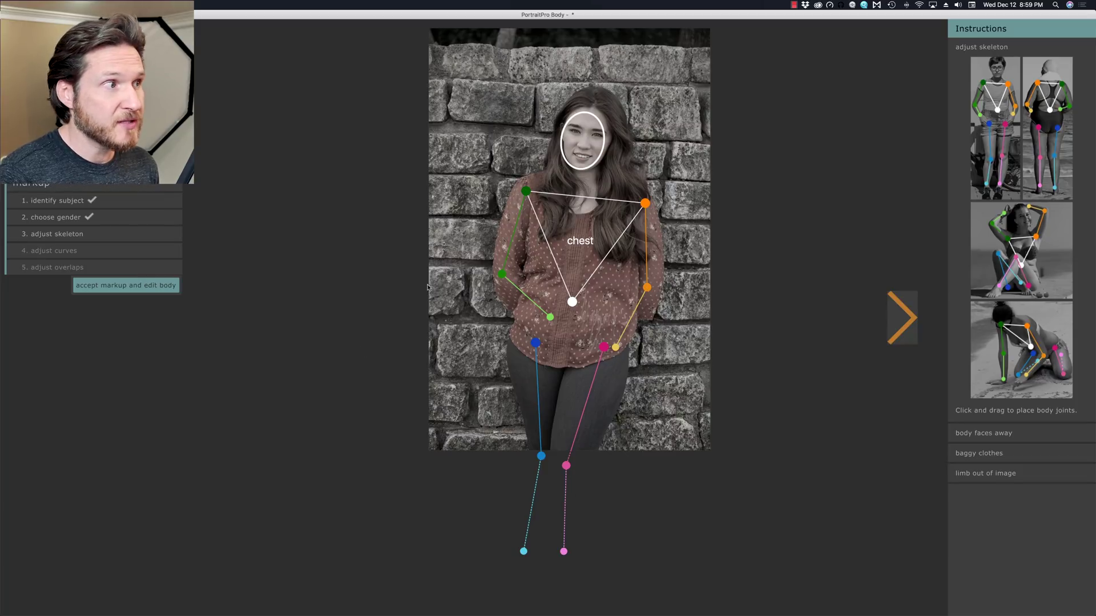
# - Nudge the right arm curve outward and fit the right torso curve handles to the blouse edge
pyautogui.click(900, 318)
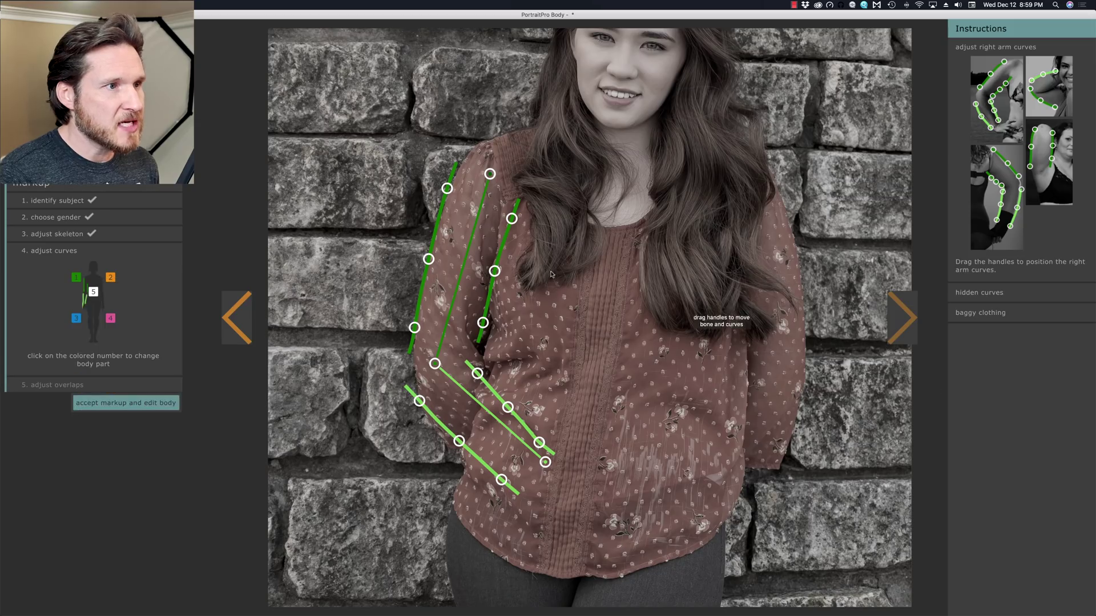
pyautogui.moveTo(494, 271); pyautogui.dragTo(493, 273)
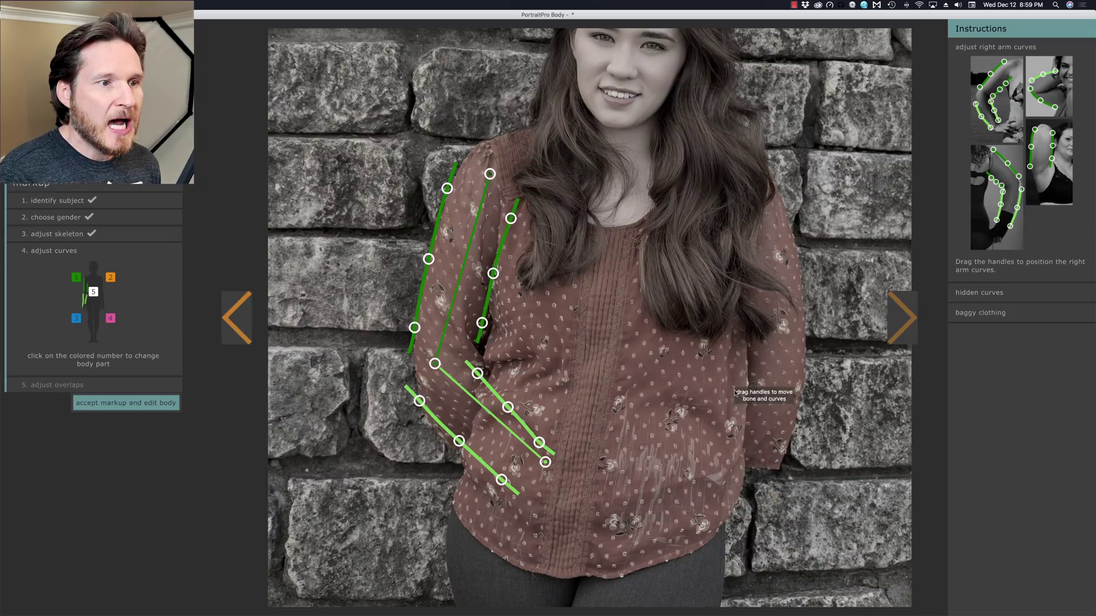
pyautogui.click(93, 292)
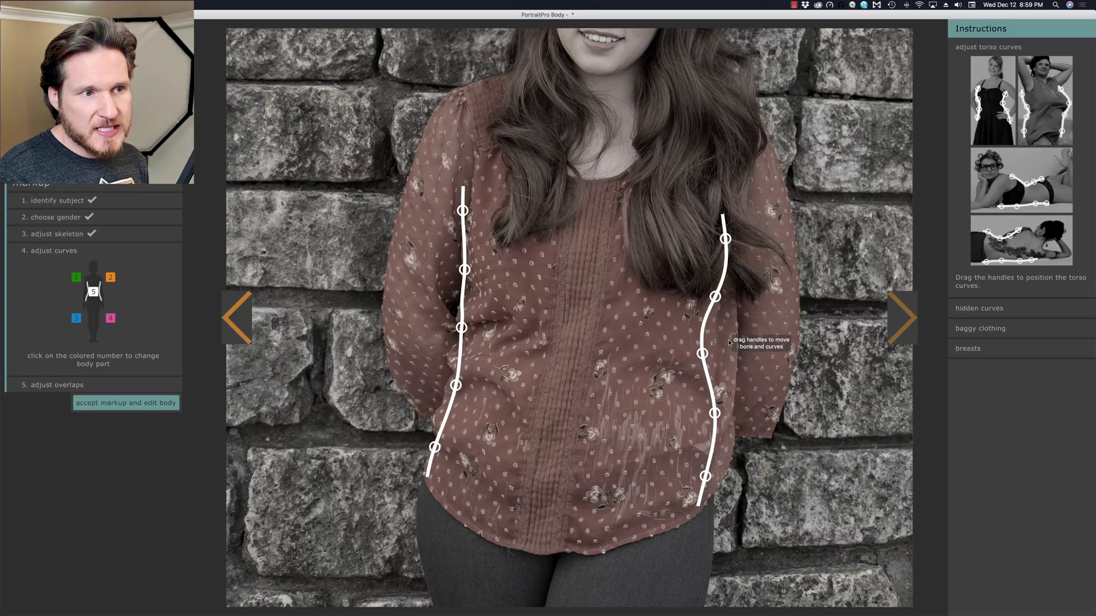
pyautogui.moveTo(702, 353); pyautogui.dragTo(737, 354)
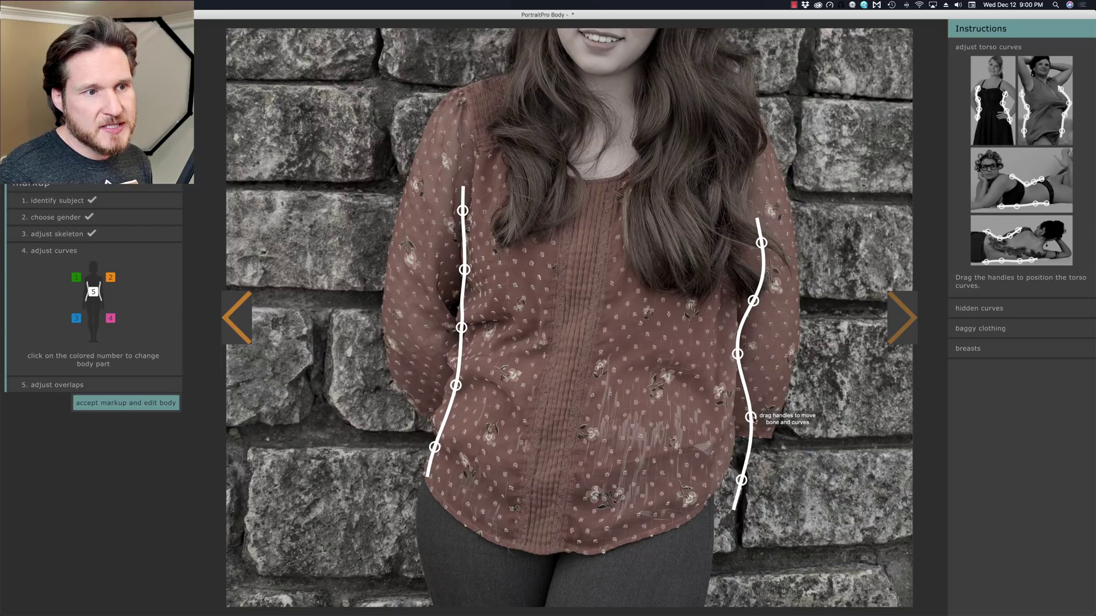
pyautogui.moveTo(750, 417); pyautogui.dragTo(737, 417)
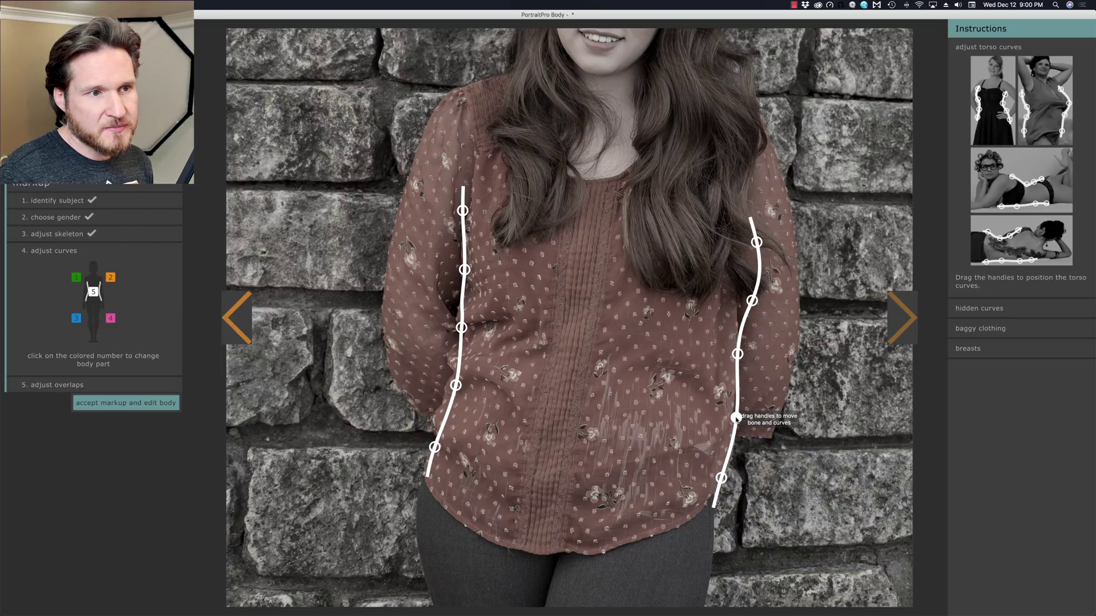
pyautogui.moveTo(756, 242); pyautogui.dragTo(731, 243)
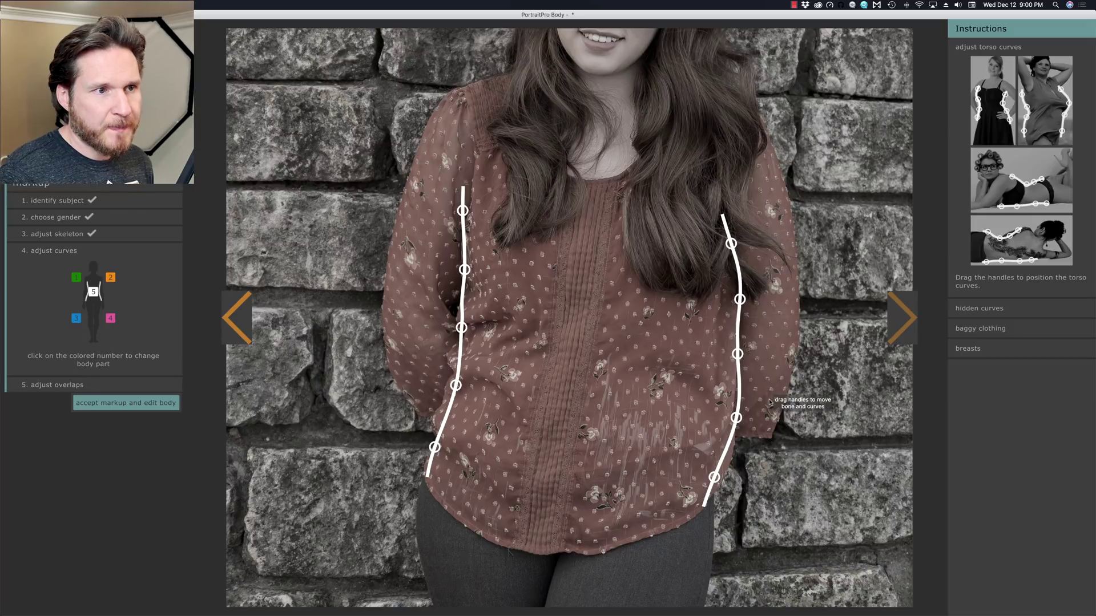
pyautogui.moveTo(731, 243); pyautogui.dragTo(753, 243)
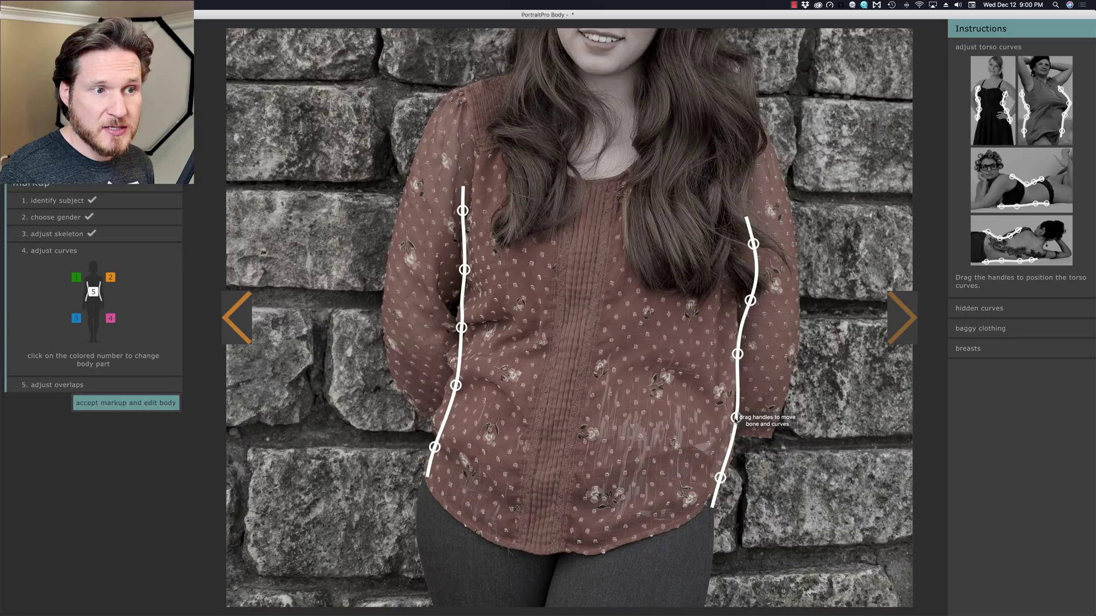
pyautogui.moveTo(736, 418); pyautogui.dragTo(748, 417)
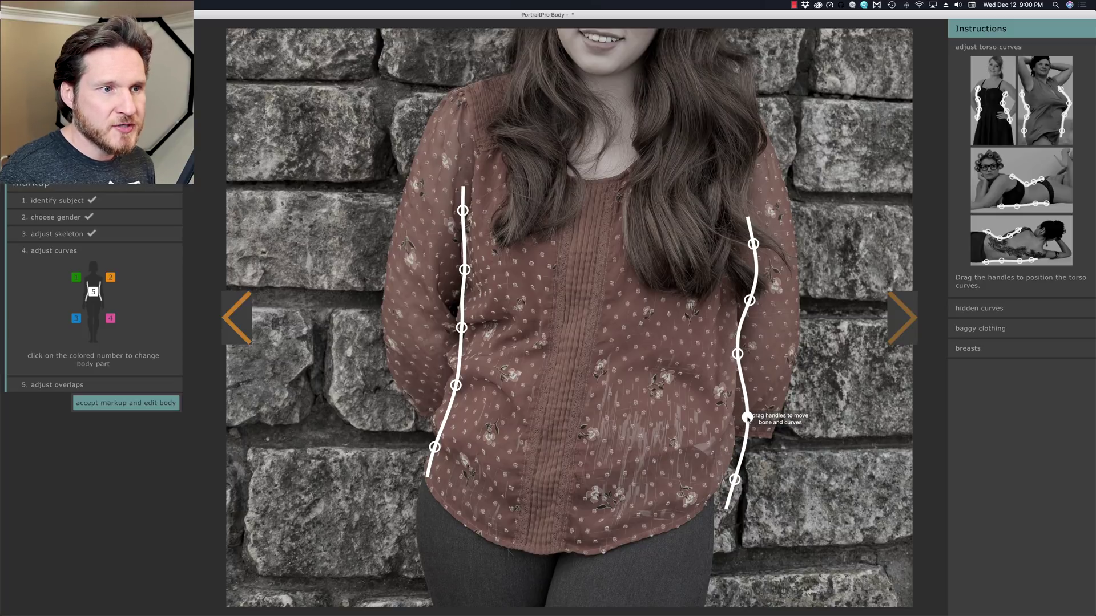
pyautogui.moveTo(737, 354); pyautogui.dragTo(734, 354)
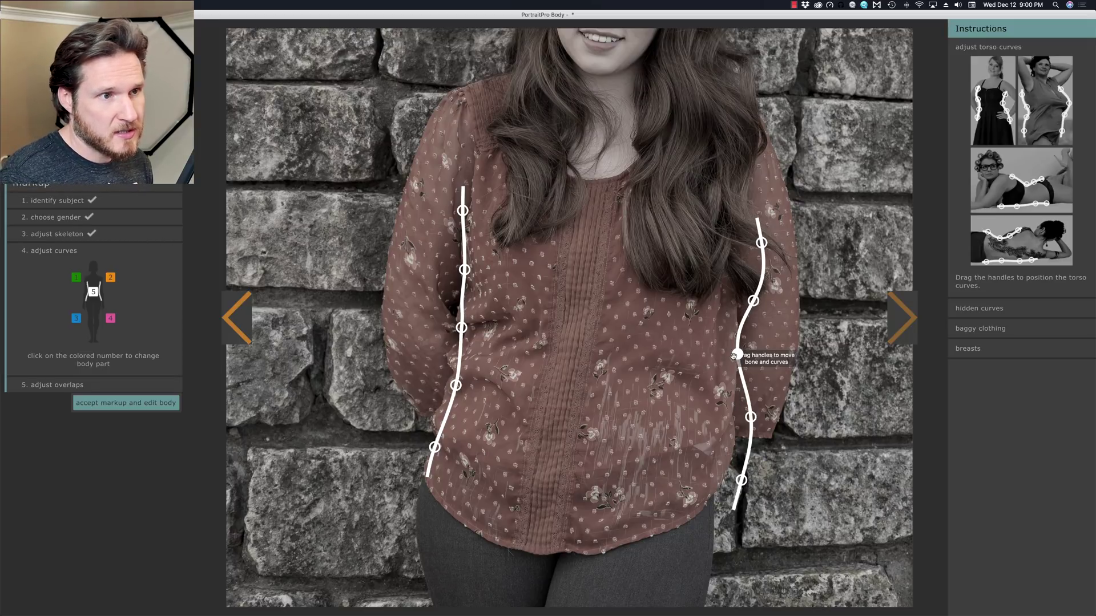
pyautogui.press('super+z')
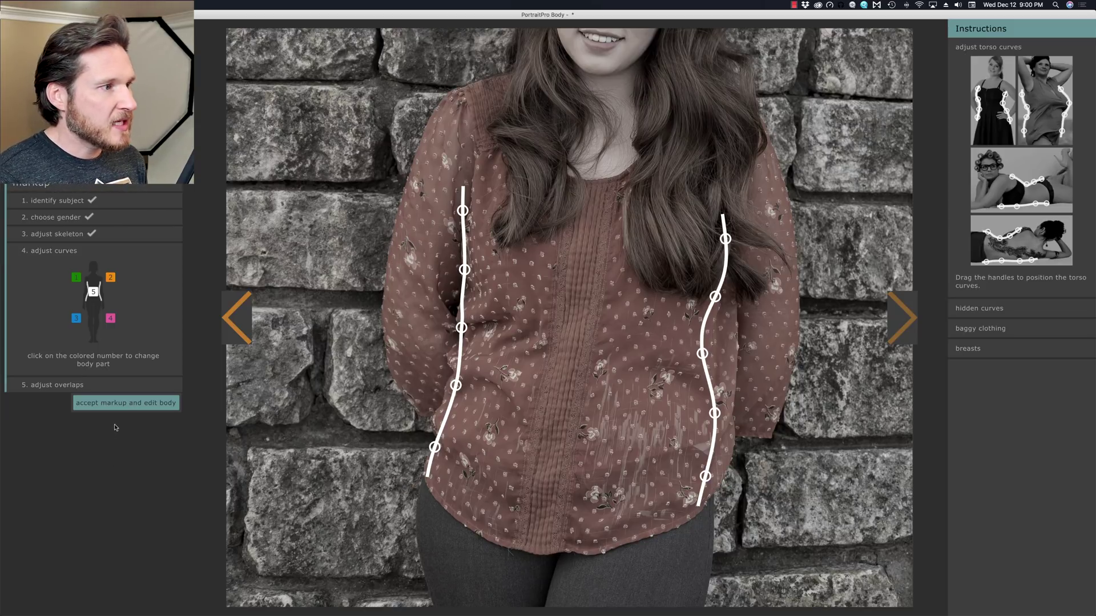
# - In adjust overlaps, uncheck 'upper arm in front of torso' for both the left and right arms
pyautogui.click(68, 385)
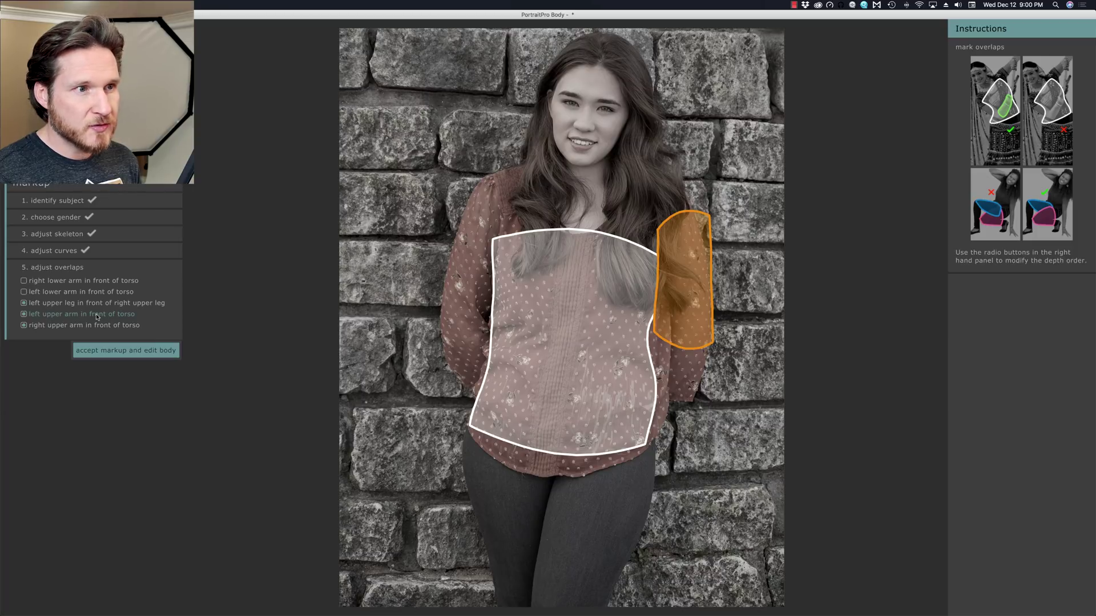
pyautogui.click(24, 314)
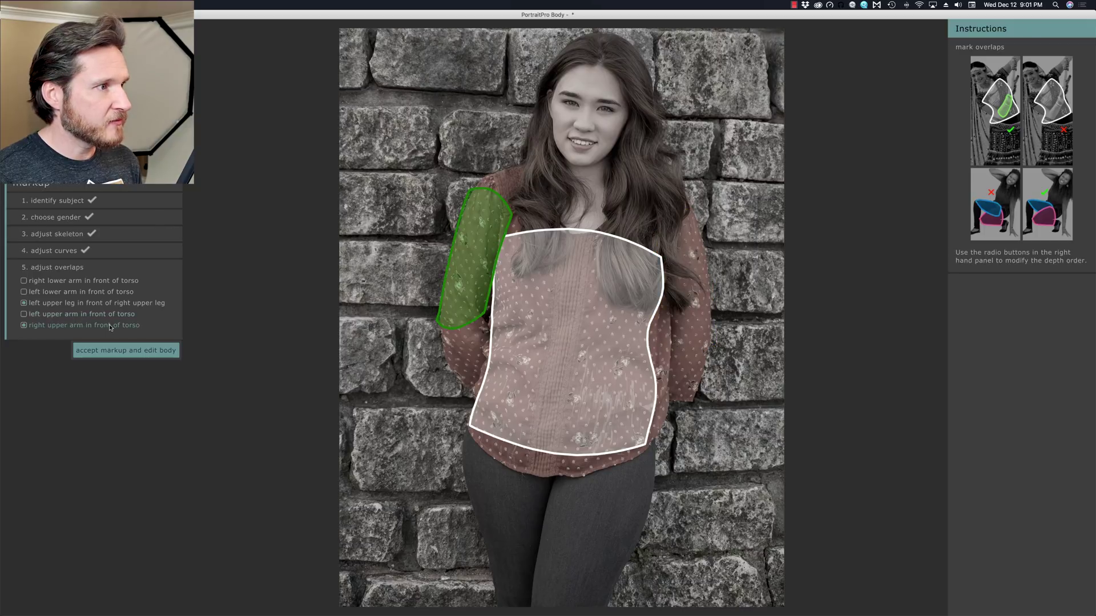
pyautogui.click(24, 325)
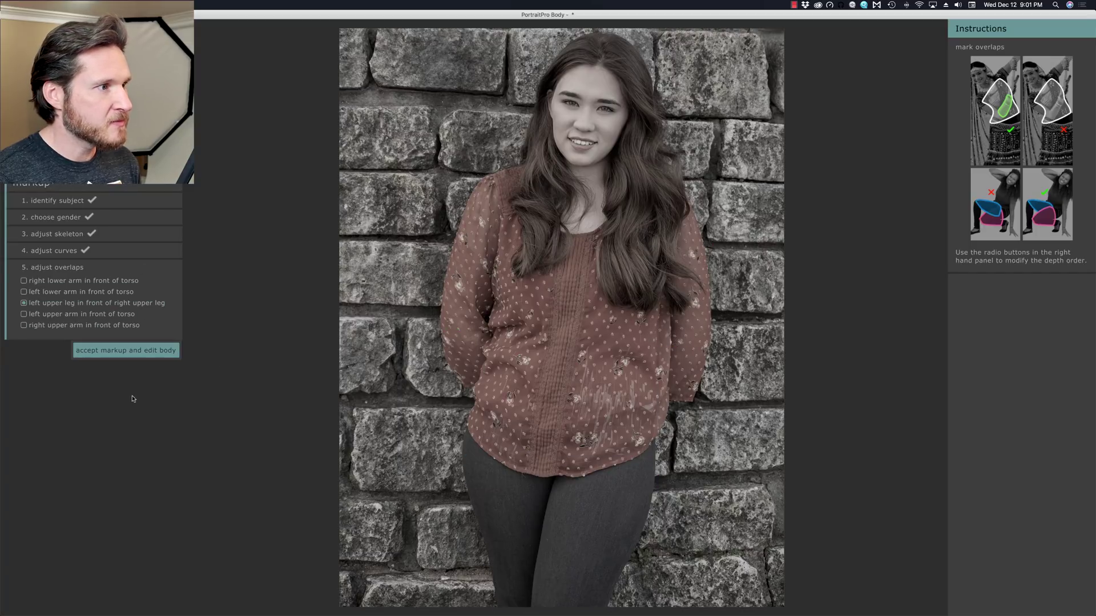
# - Accept the markup, try slim at -47, then reset slim back to neutral
pyautogui.click(147, 355)
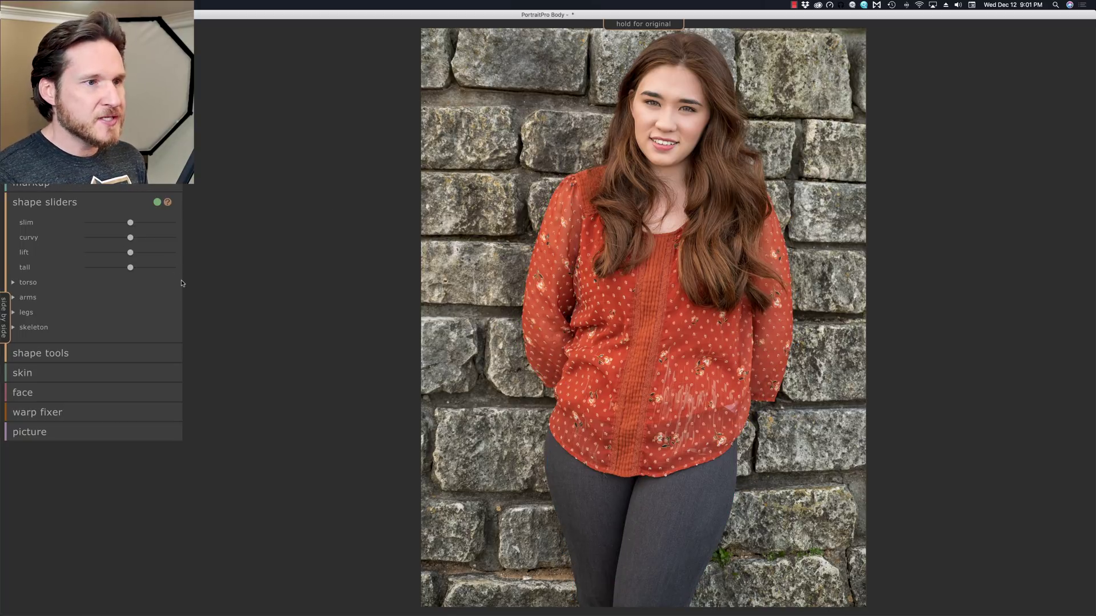
pyautogui.moveTo(130, 226)
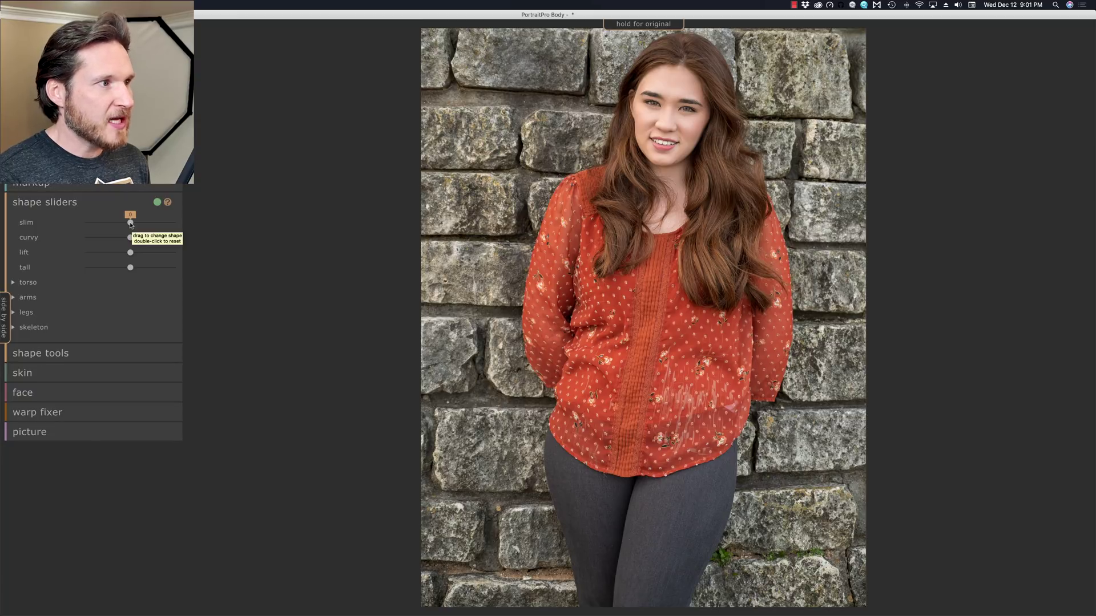
pyautogui.moveTo(131, 224); pyautogui.dragTo(165, 225)
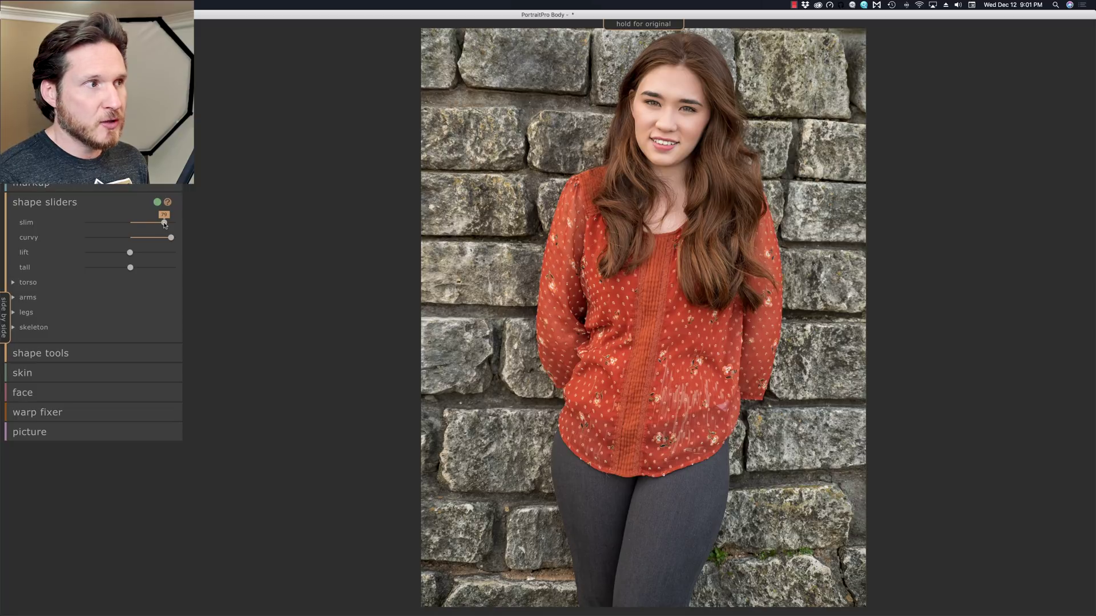
pyautogui.doubleClick(163, 223)
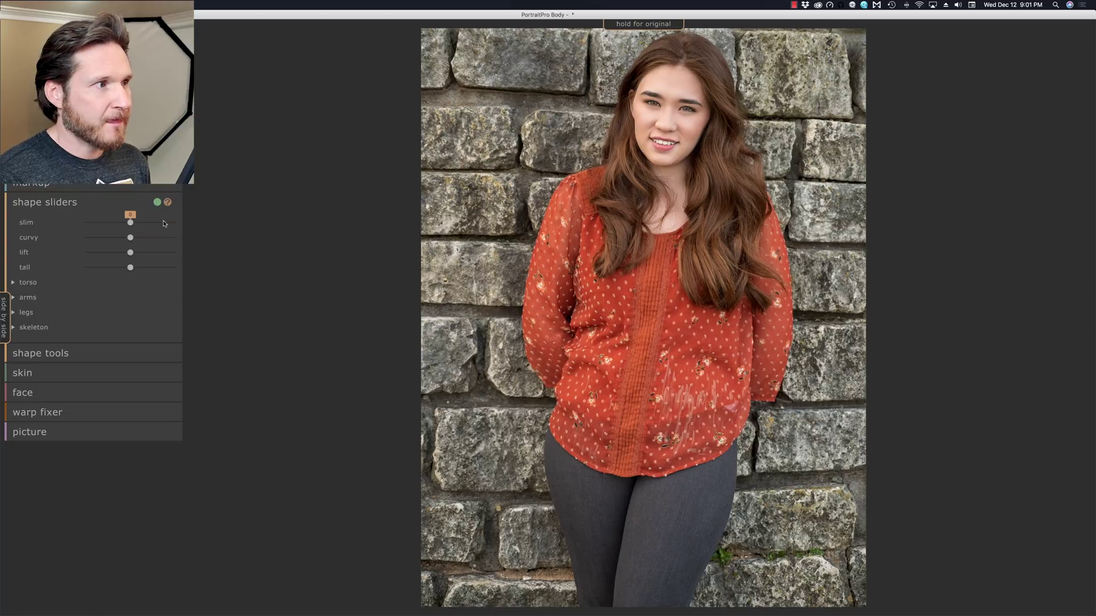
# - Raise curvy to about 57 and pull the torso waist down to -27
pyautogui.moveTo(130, 223)
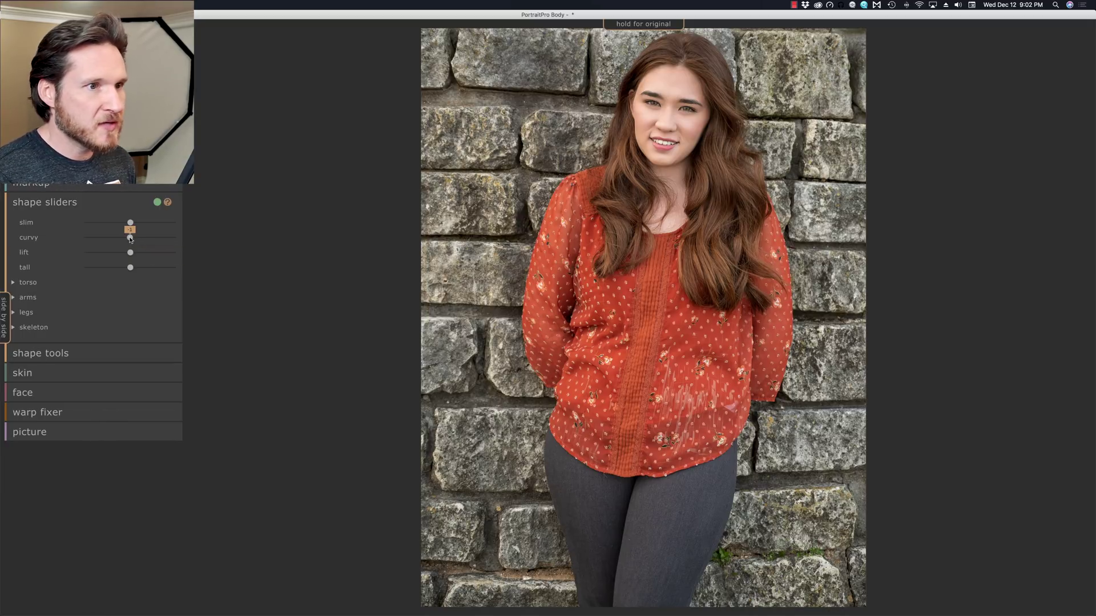
pyautogui.moveTo(130, 239); pyautogui.dragTo(145, 240)
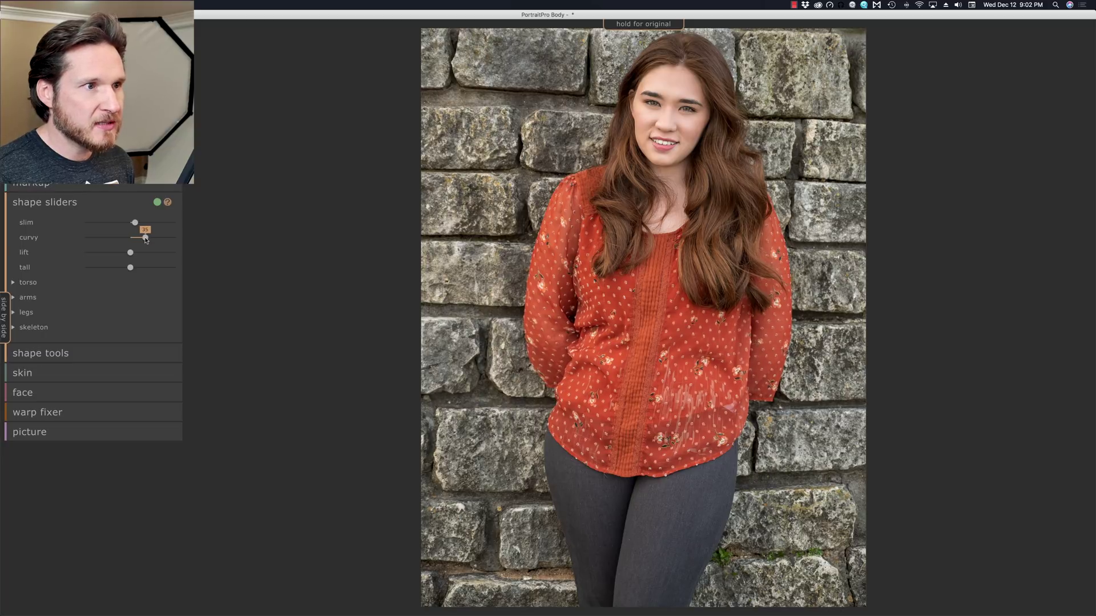
pyautogui.moveTo(145, 239)
pyautogui.mouseDown()
pyautogui.moveTo(155, 240)
pyautogui.moveTo(145, 239)
pyautogui.mouseUp()
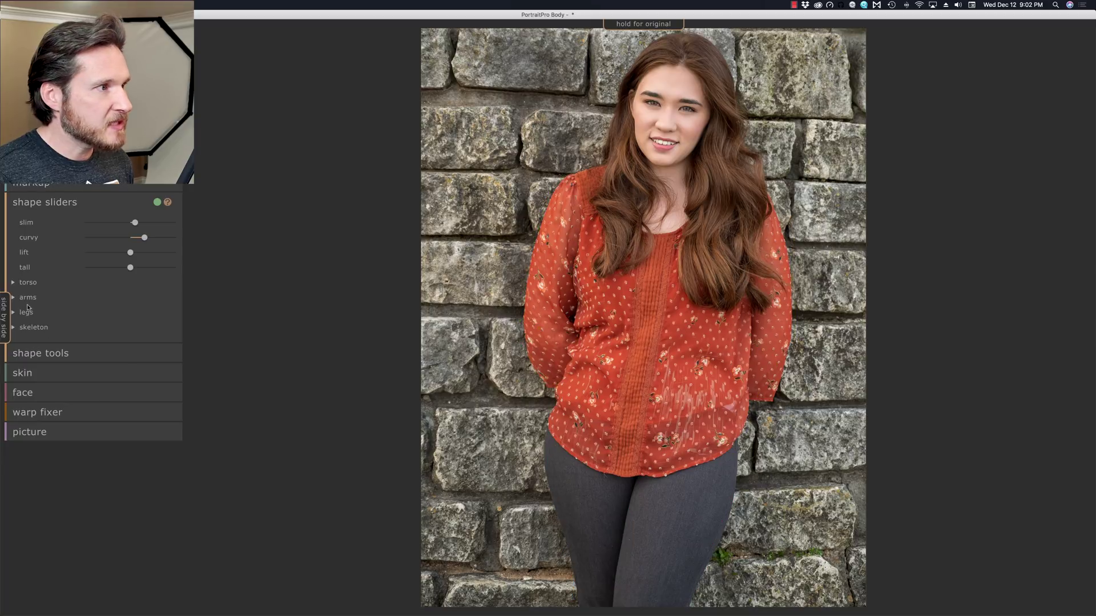
pyautogui.click(29, 283)
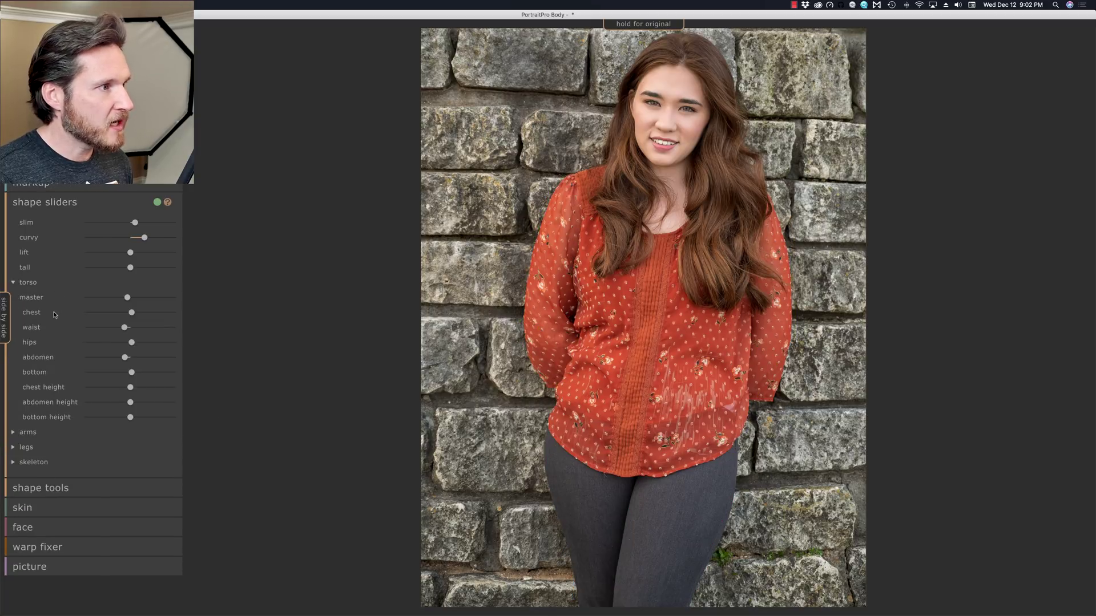
pyautogui.moveTo(125, 329)
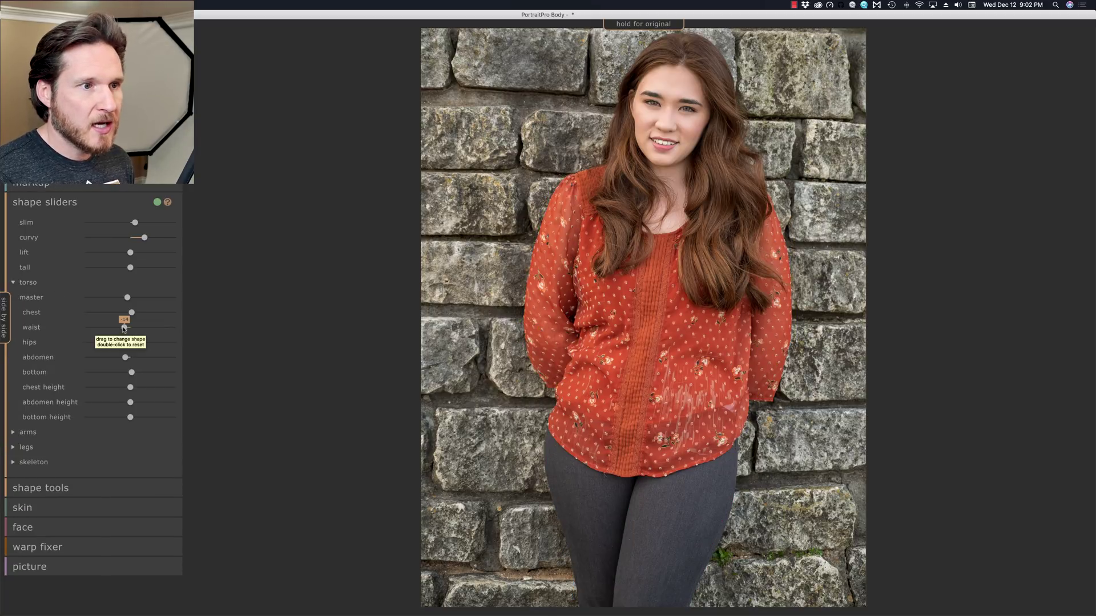
pyautogui.moveTo(125, 329); pyautogui.dragTo(121, 330)
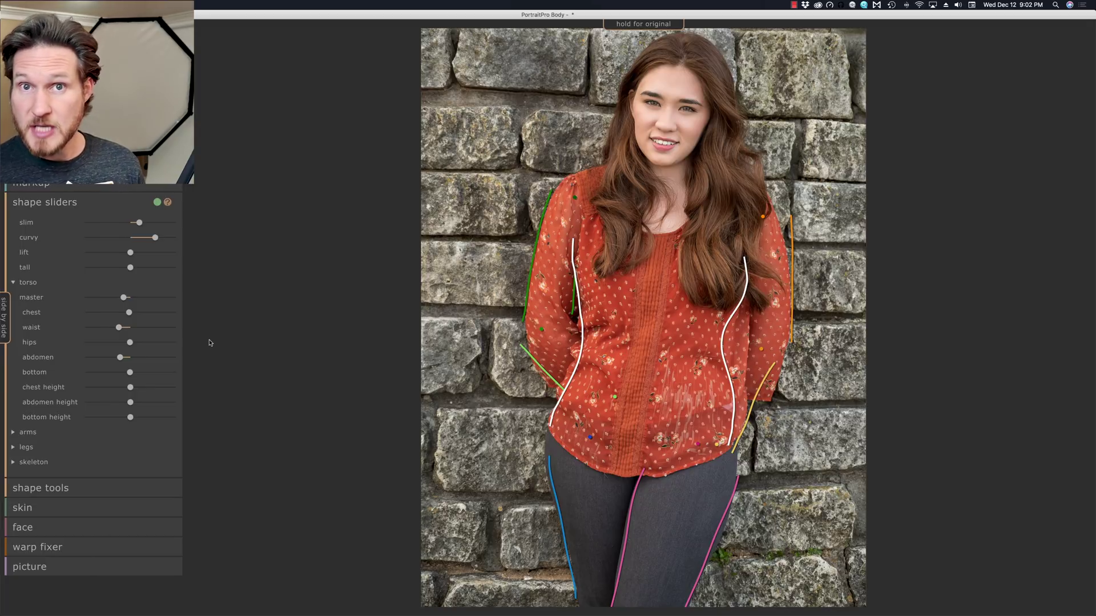
# - Compare the standing portrait before and after side by side at full view, then load the seated photo
pyautogui.click(3, 321)
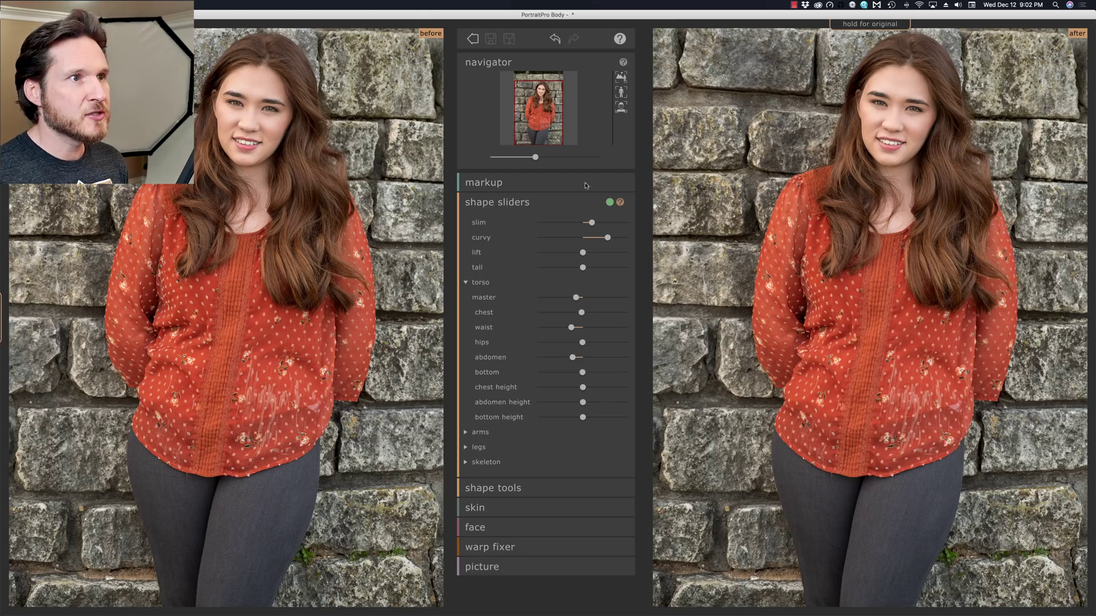
pyautogui.click(621, 77)
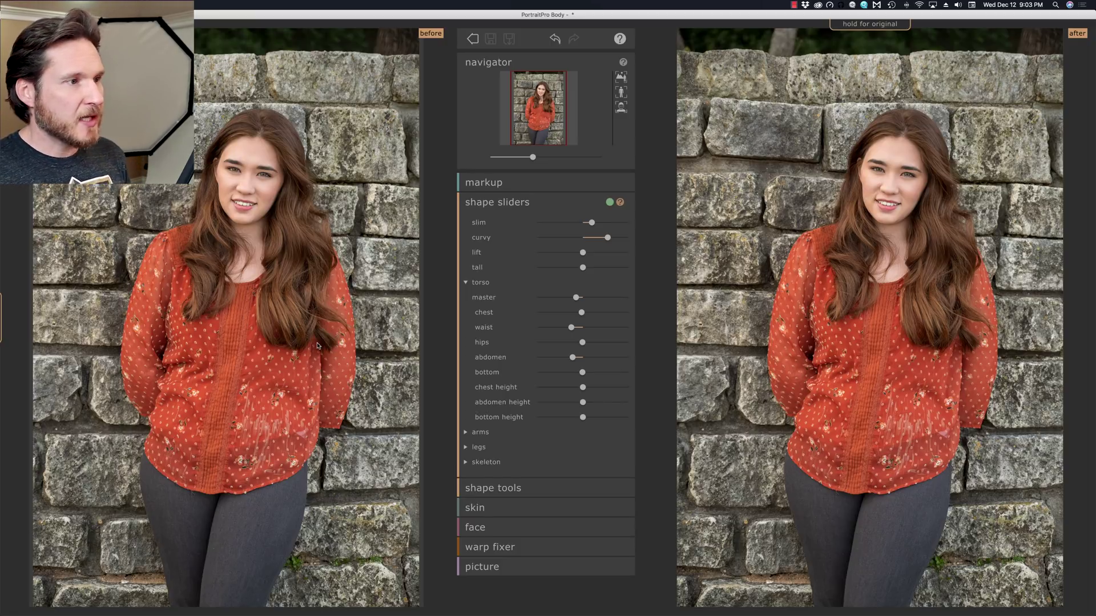
pyautogui.moveTo(758, 334)
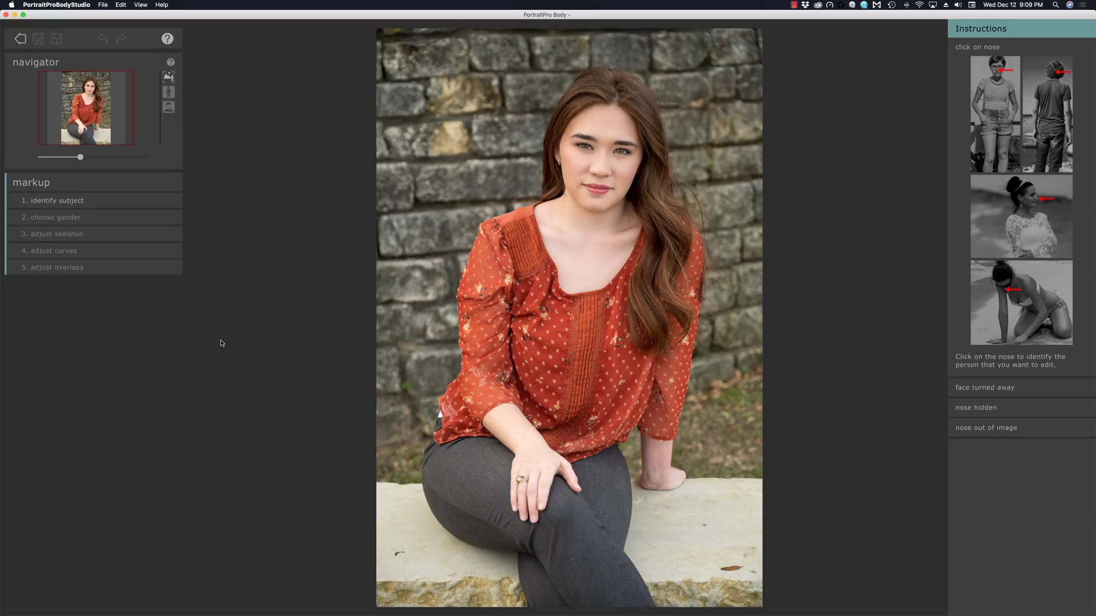
# - Mark the seated woman as Female, accept the markup, then uncheck 'left upper arm in front of torso'
pyautogui.click(600, 171)
pyautogui.click(586, 331)
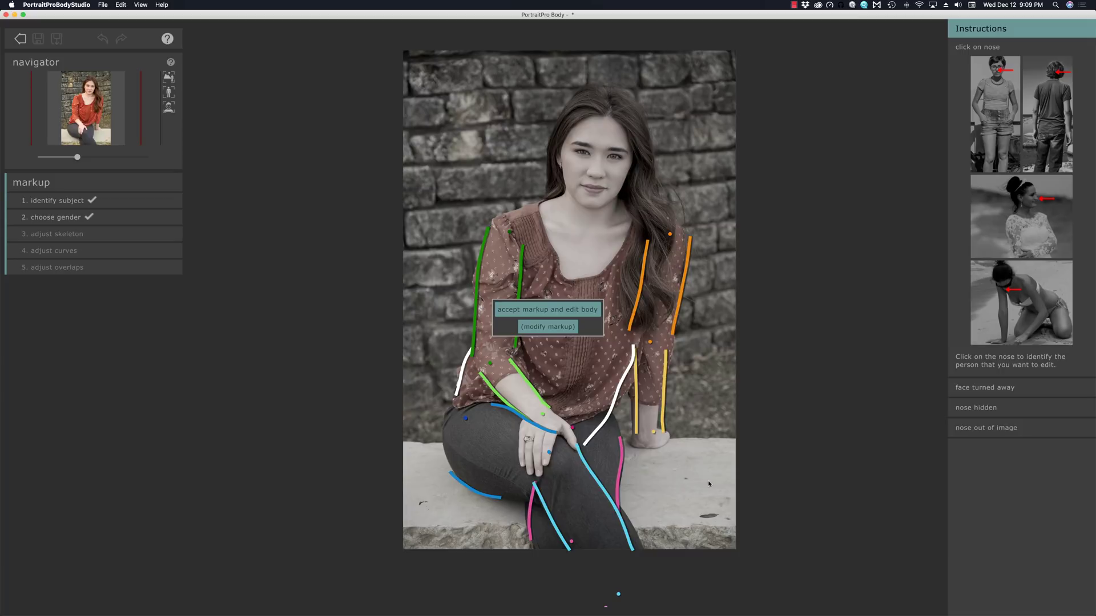
pyautogui.press('Return')
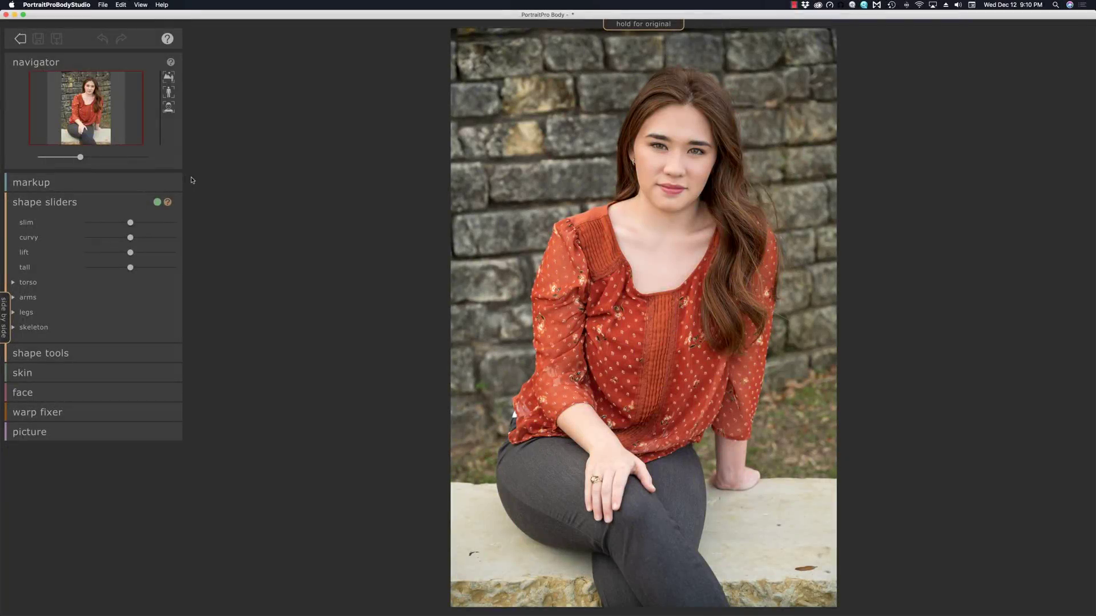
pyautogui.click(149, 238)
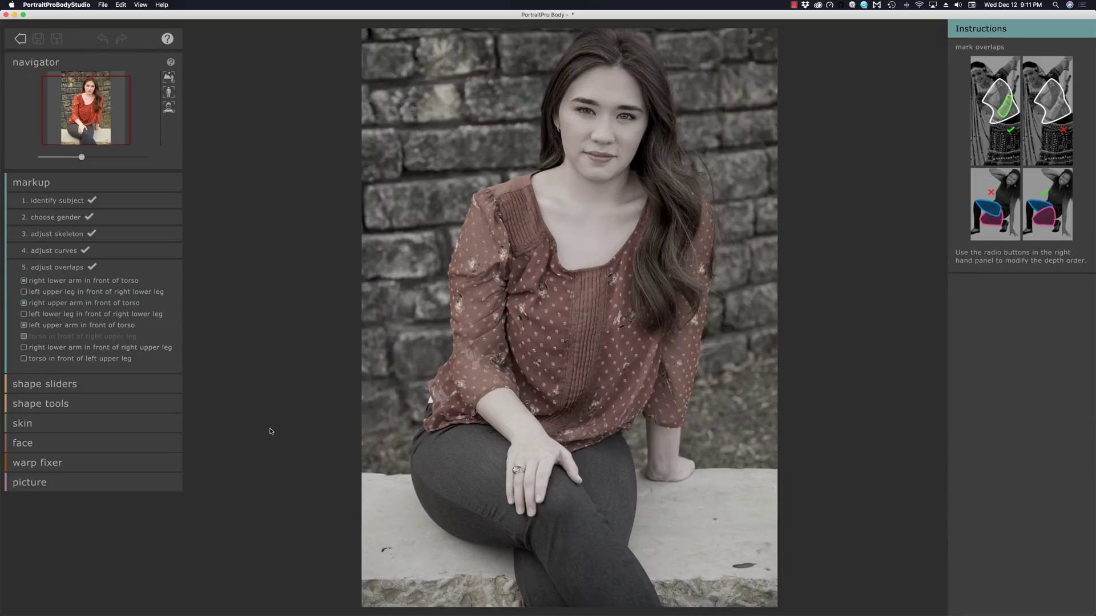
pyautogui.click(97, 326)
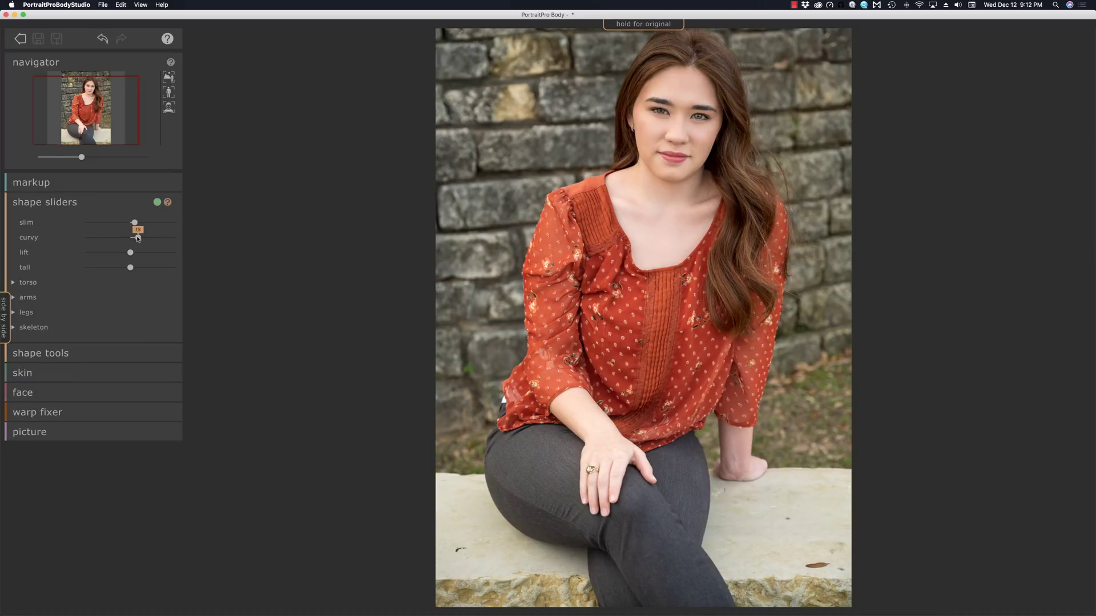
# - Narrow the seated woman's waist, hips, bottom and shoulders, then return the photo to Photoshop
pyautogui.click(123, 282)
pyautogui.moveTo(119, 329); pyautogui.dragTo(119, 372)
pyautogui.click(33, 462)
pyautogui.click(4, 317)
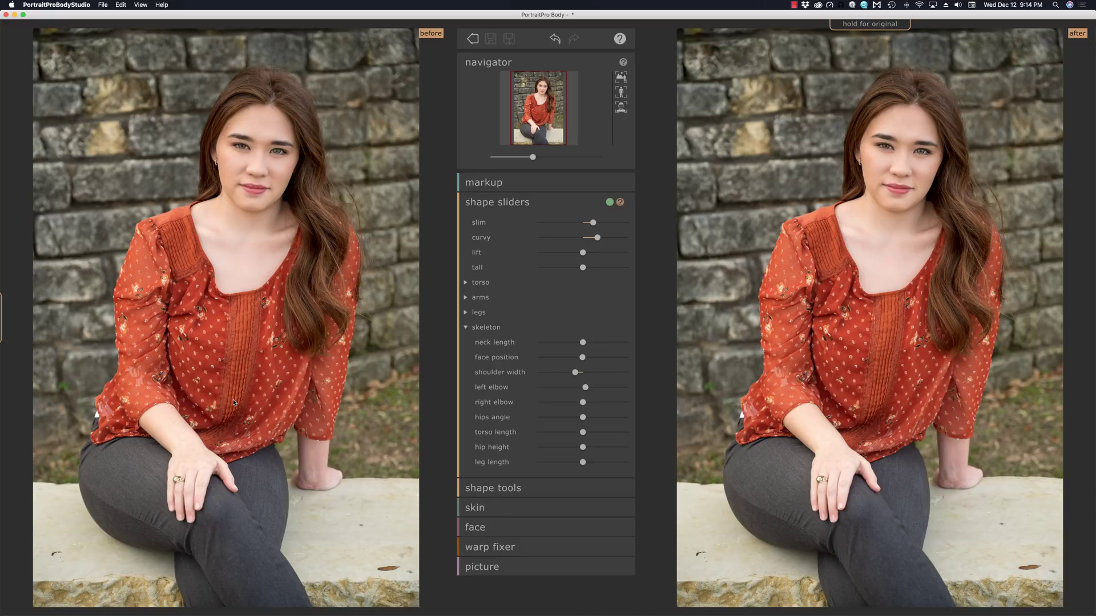
pyautogui.click(472, 38)
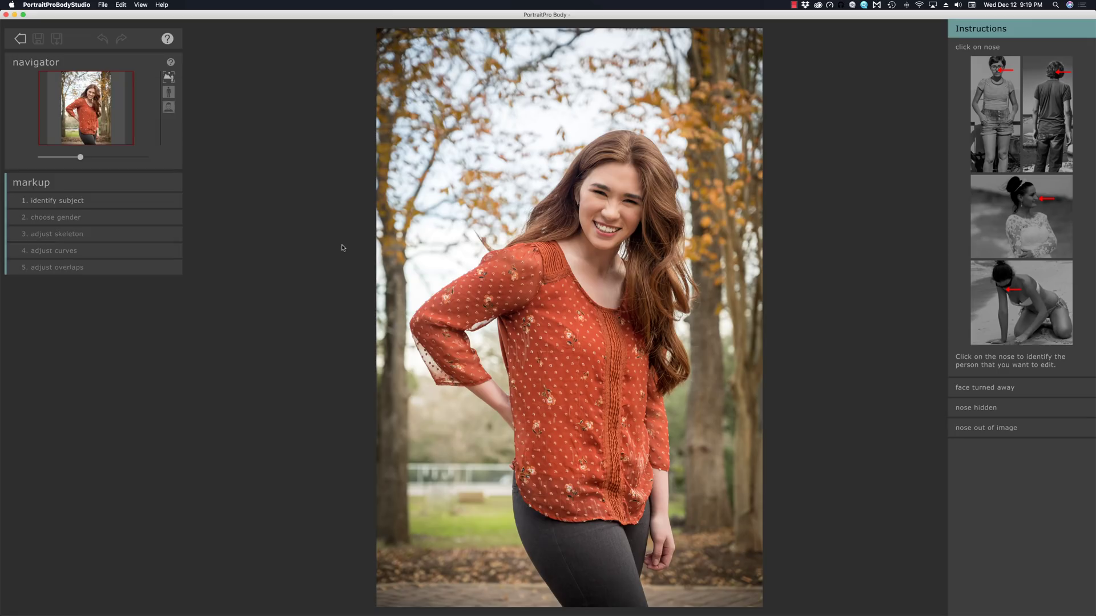
# - Mark the woman among the trees as Female and set only her right upper arm in front of the torso
pyautogui.click(609, 212)
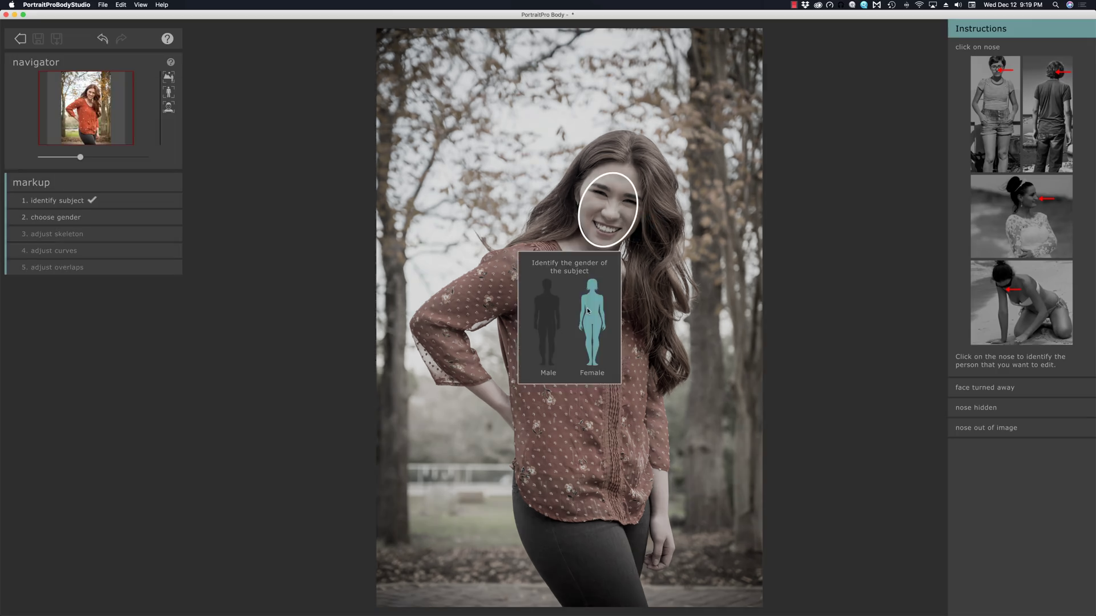
pyautogui.click(597, 318)
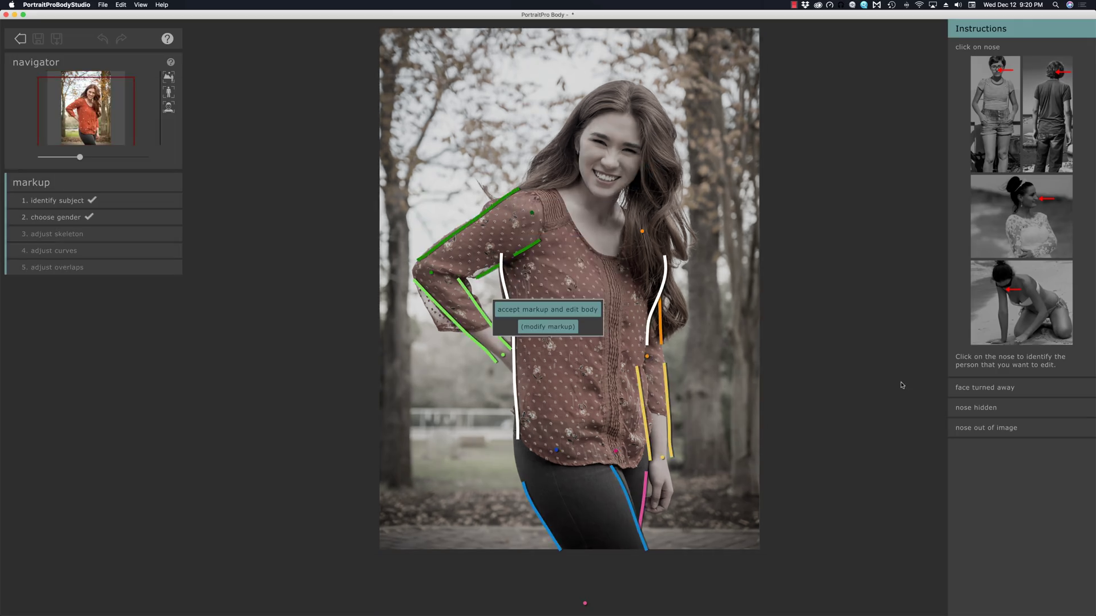
pyautogui.click(157, 251)
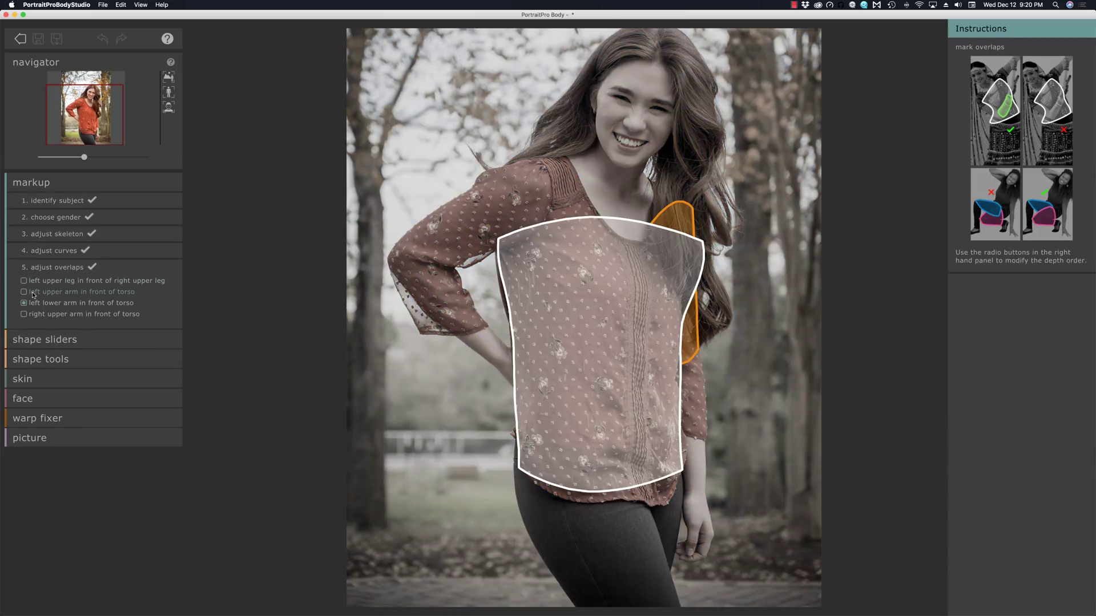
pyautogui.click(24, 303)
pyautogui.click(24, 314)
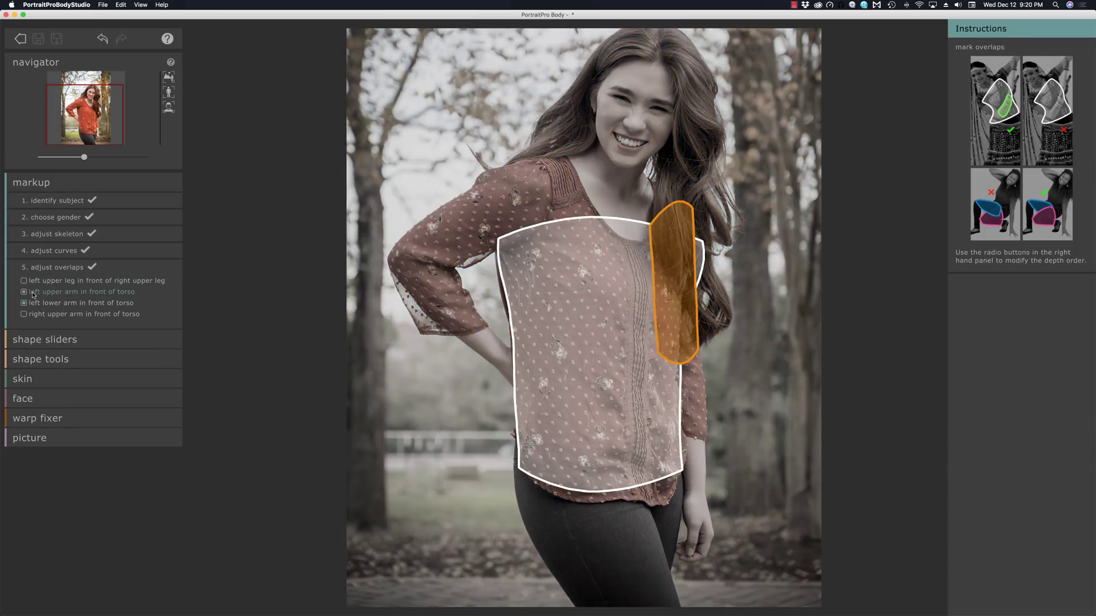
pyautogui.click(46, 339)
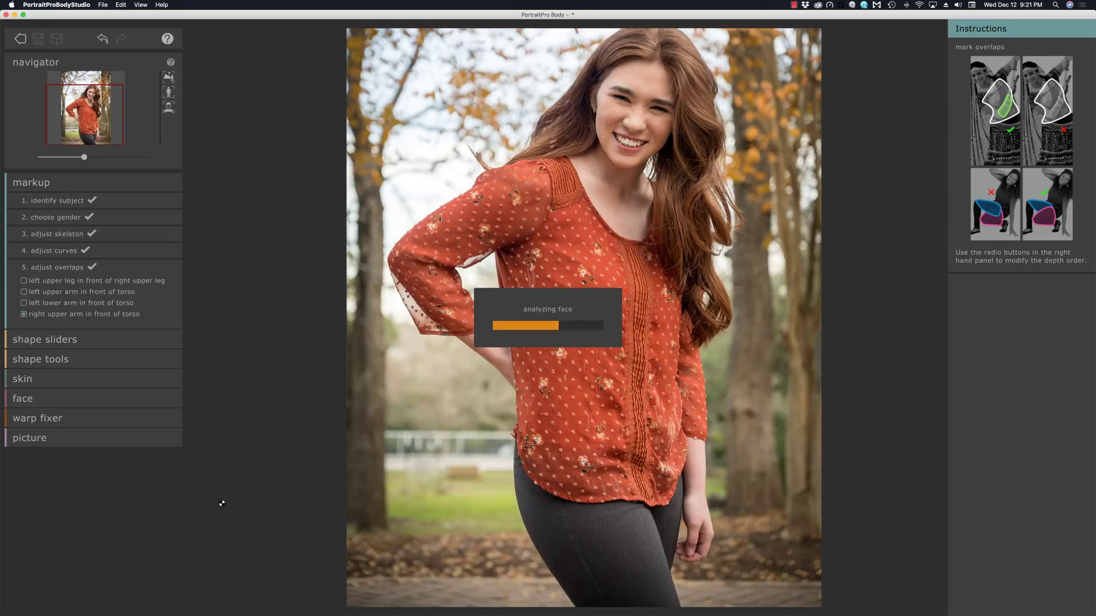
# - Raise slim and curvy slightly, widen the hips to 12, and view before and after side by side
pyautogui.moveTo(130, 222); pyautogui.dragTo(138, 222)
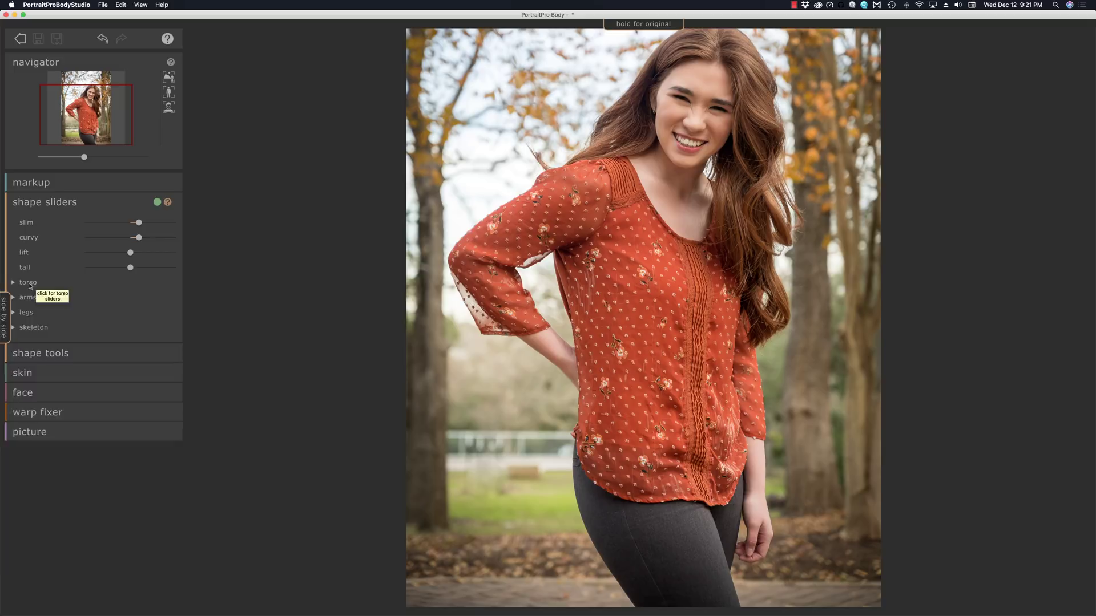
pyautogui.click(27, 282)
pyautogui.moveTo(130, 342); pyautogui.dragTo(136, 344)
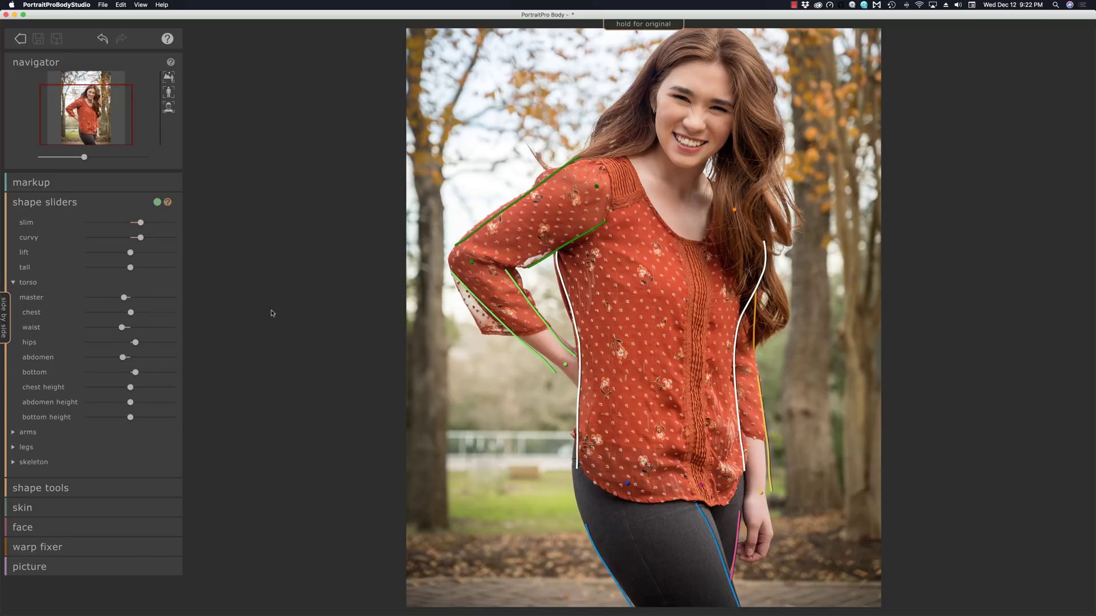
pyautogui.press('super+2')
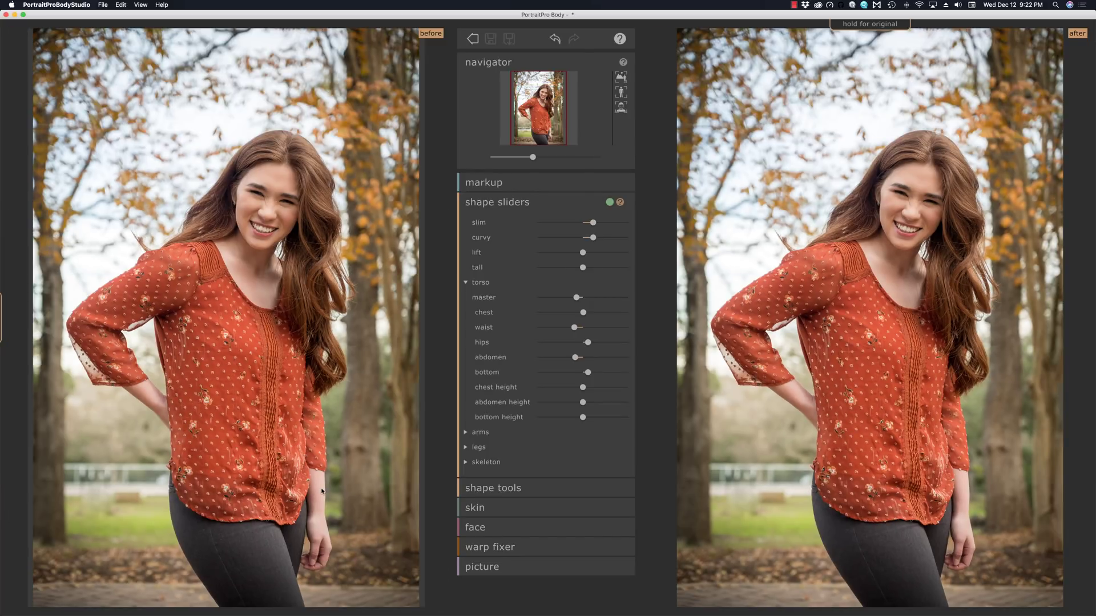